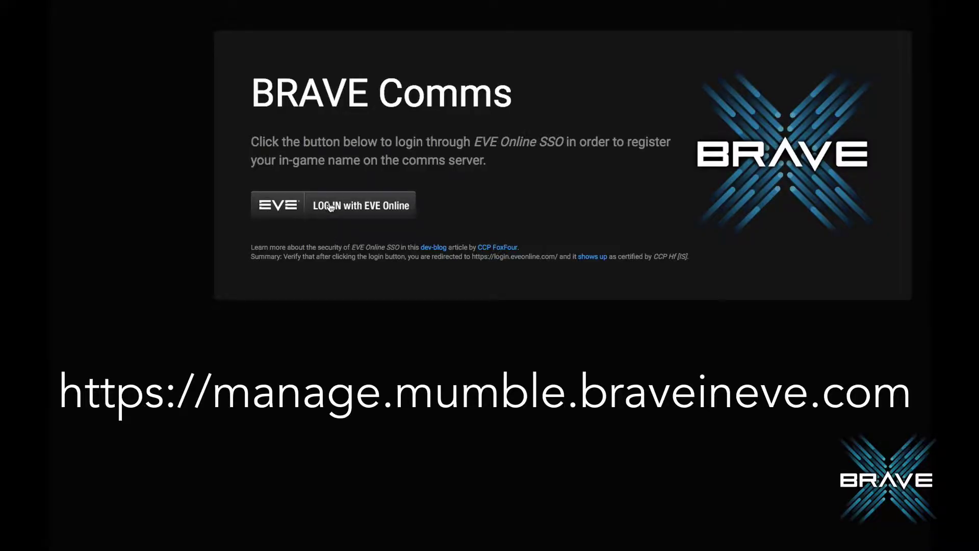
Sign in to BRAVE Comms via EVE Online single sign-on and authorise a character.
click(331, 206)
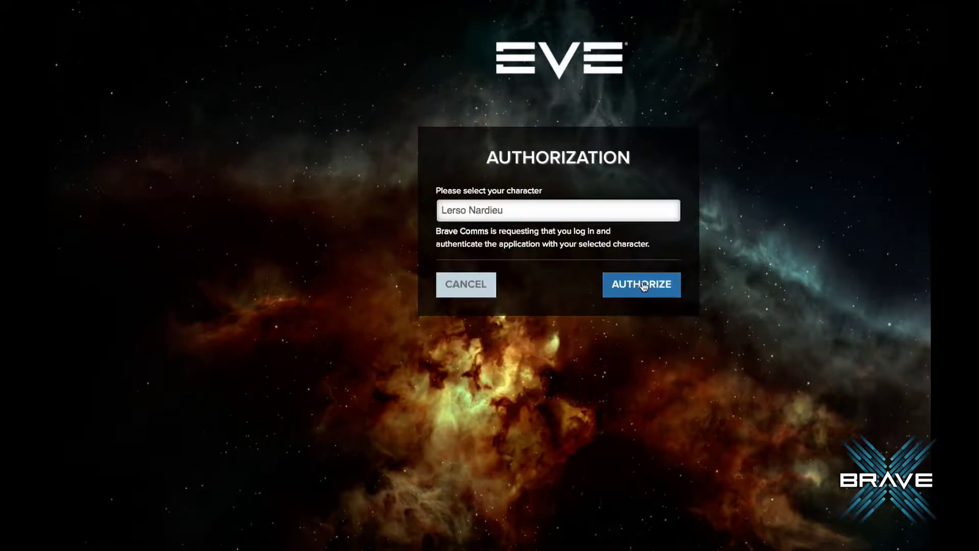
click(577, 208)
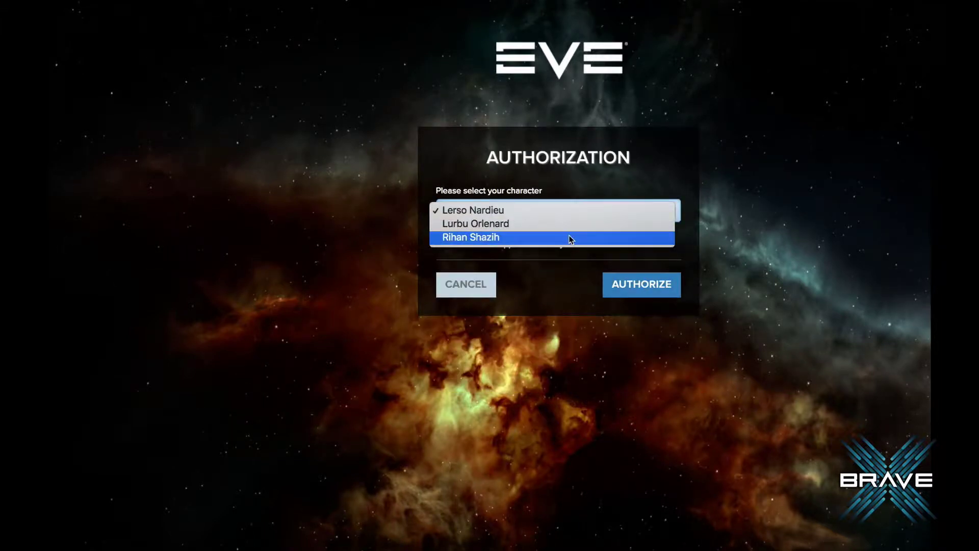
key(Escape)
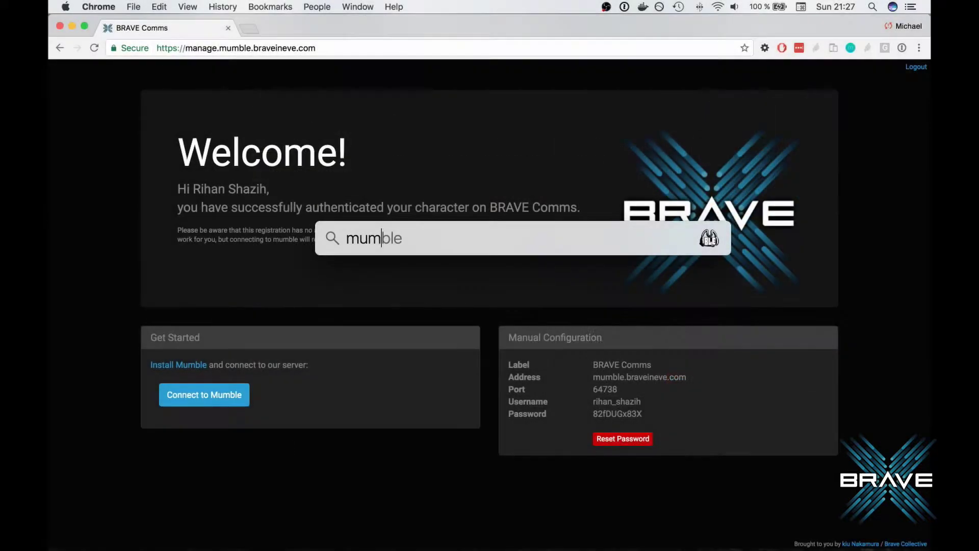
Launch Mumble, add BRAVE Comms as a favourite server, connect, and paste the password.
key(super+space)
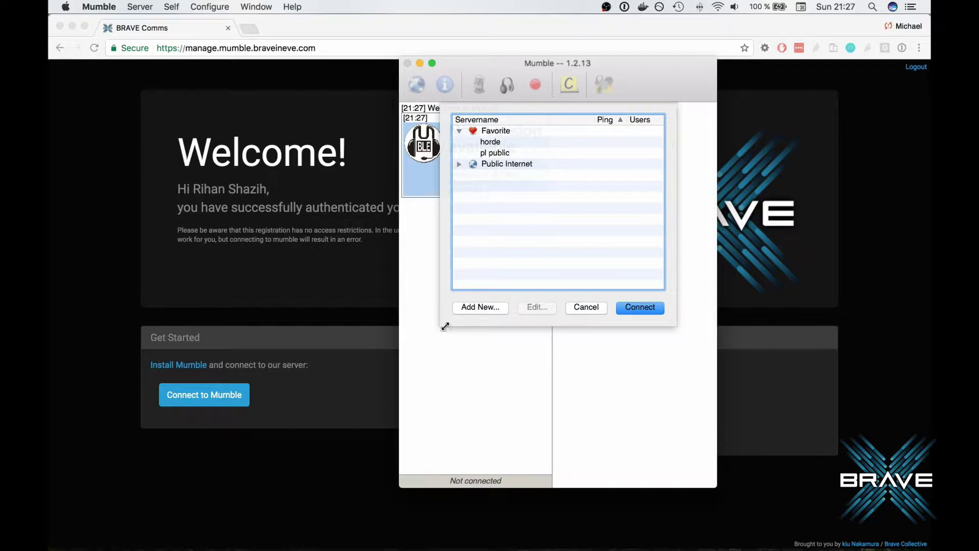
click(471, 310)
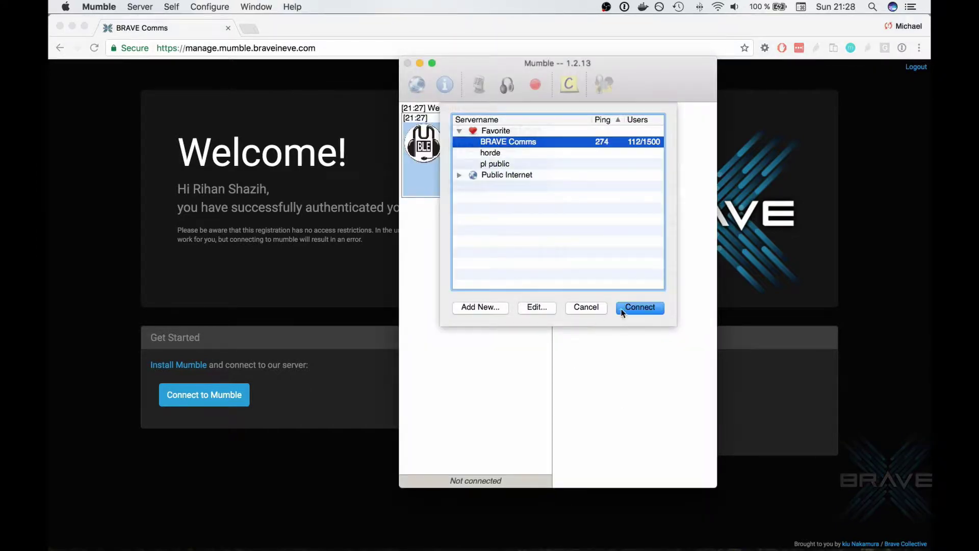
click(622, 311)
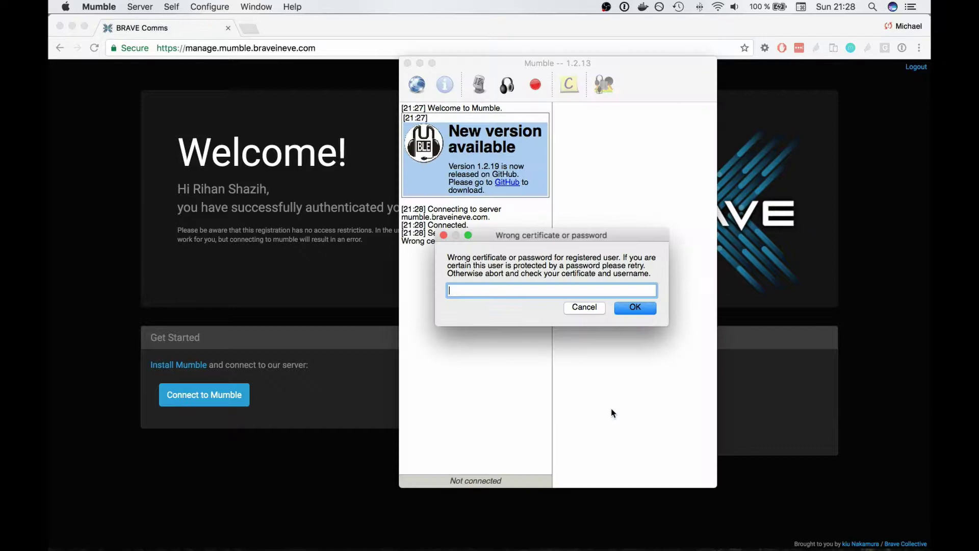
key(super+v)
Confirm the pasted password to complete the BRAVE Comms connection.
click(634, 307)
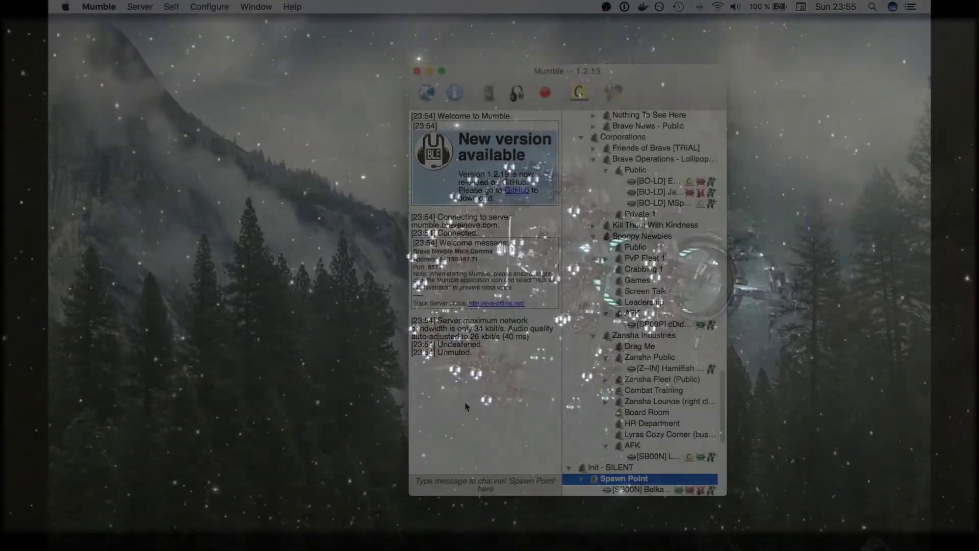
Go to the Shortcuts page of Mumble Preferences and add two new shortcut entries.
click(99, 6)
click(129, 53)
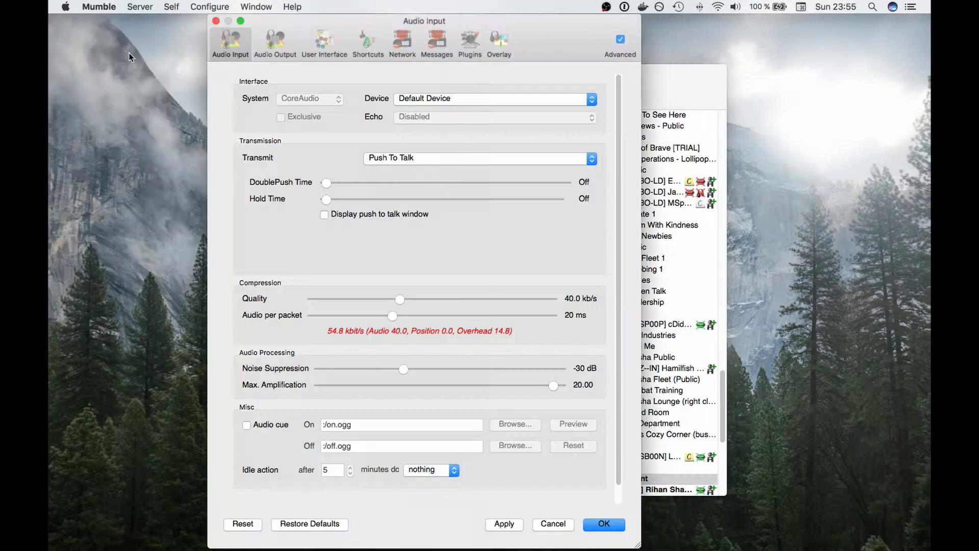
click(367, 45)
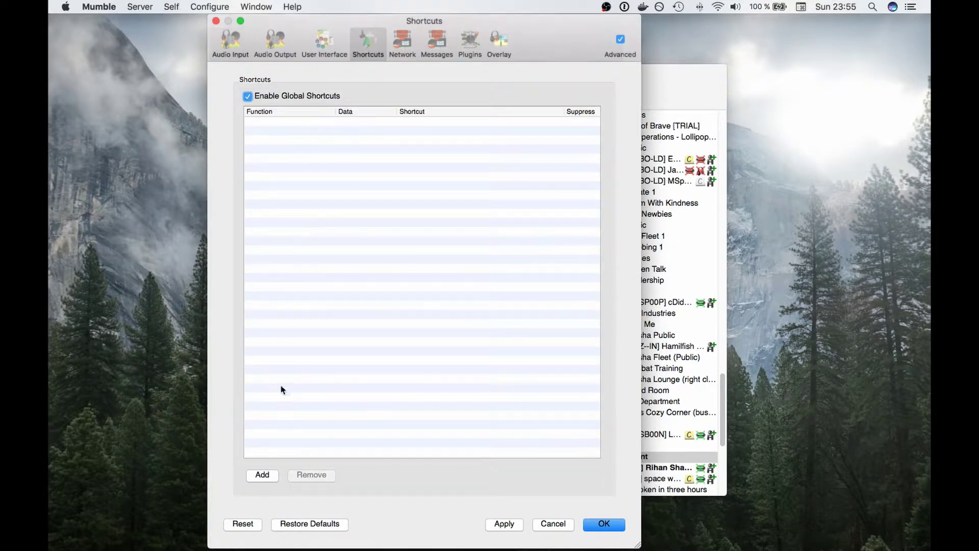
click(262, 475)
click(262, 475)
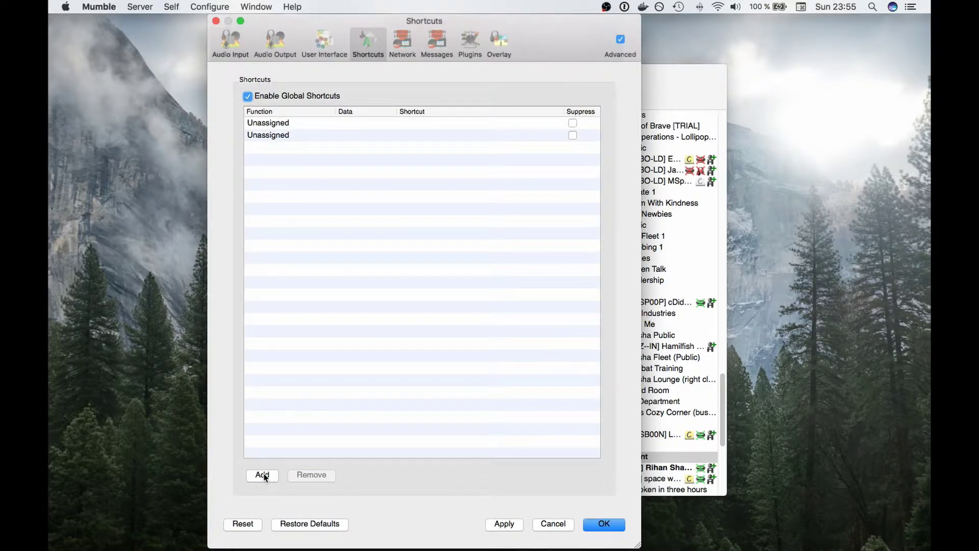
Set the first shortcut to Push-to-Talk bound to Mouse Button 4.
double_click(279, 122)
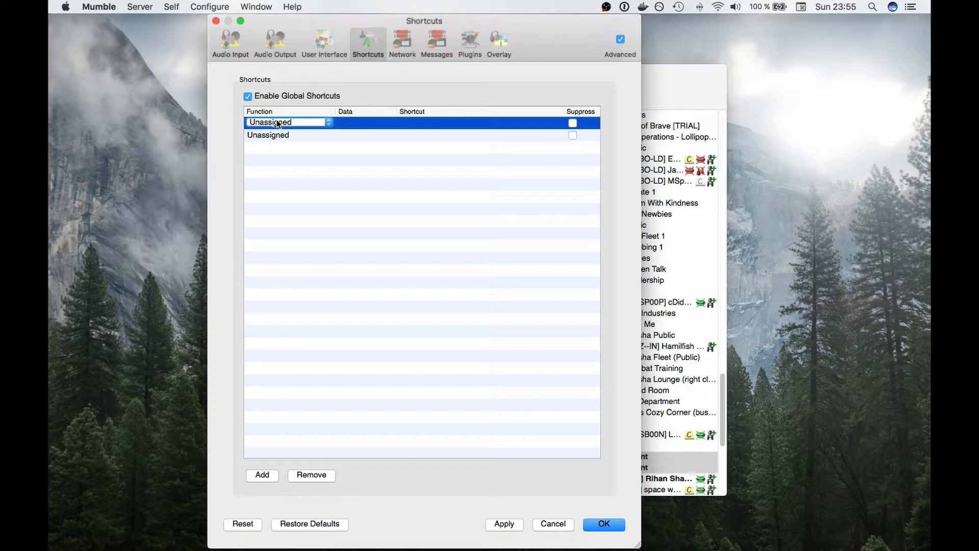
click(278, 123)
click(279, 135)
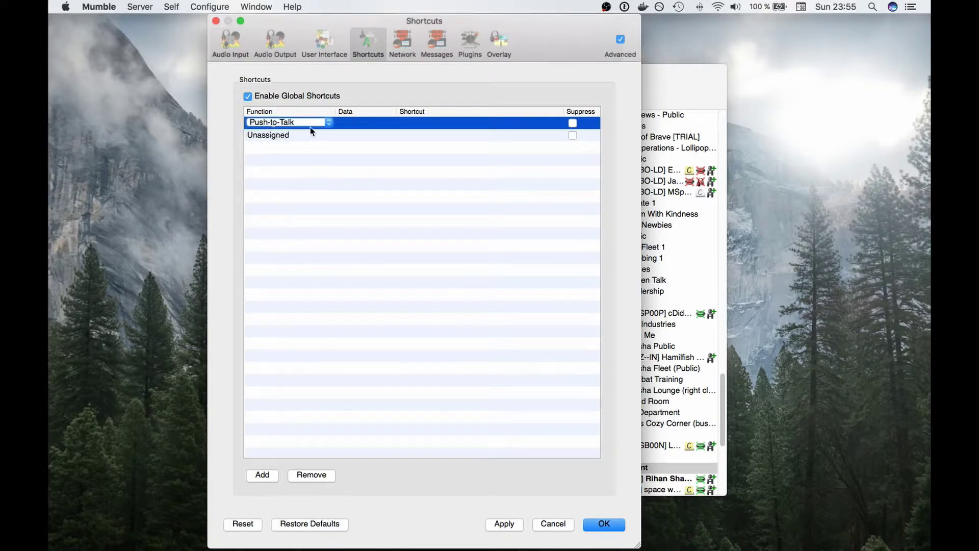
double_click(421, 127)
scroll(420, 130, up, 1)
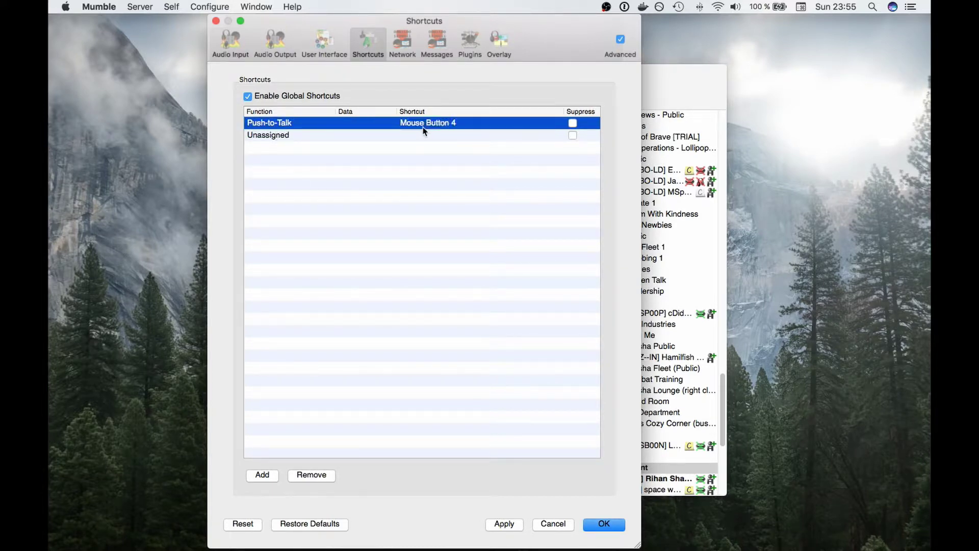
double_click(280, 136)
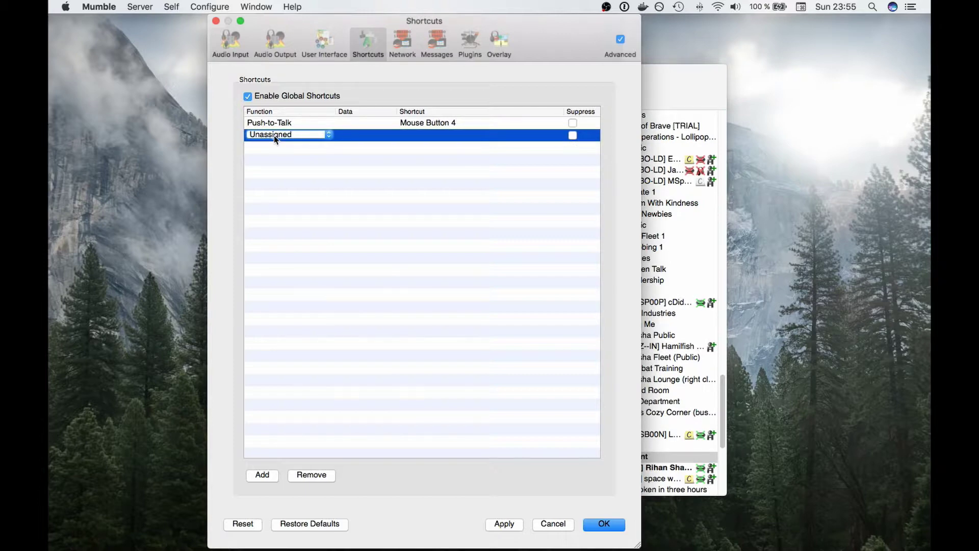
Set the second shortcut's function to Whisper/Shout, bound to Mouse Button 5.
click(274, 135)
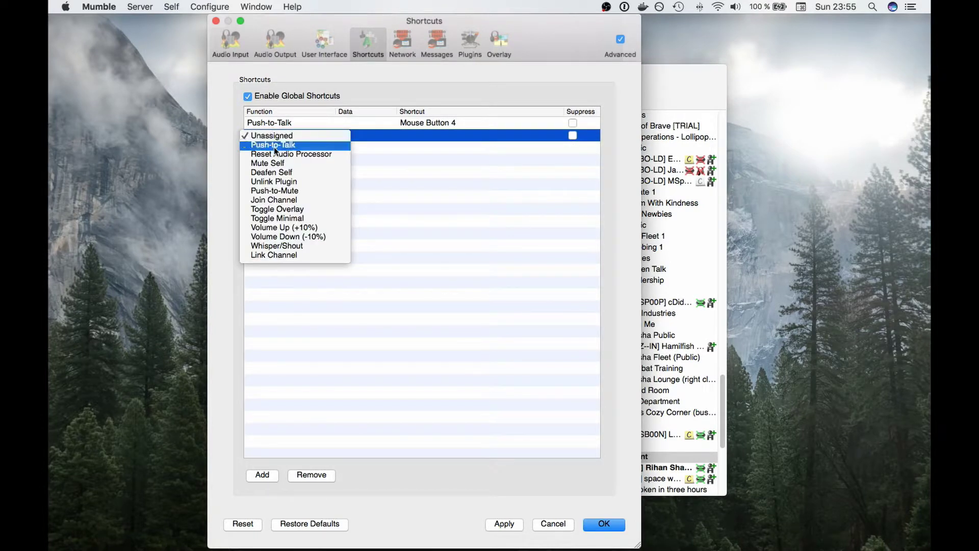
click(274, 247)
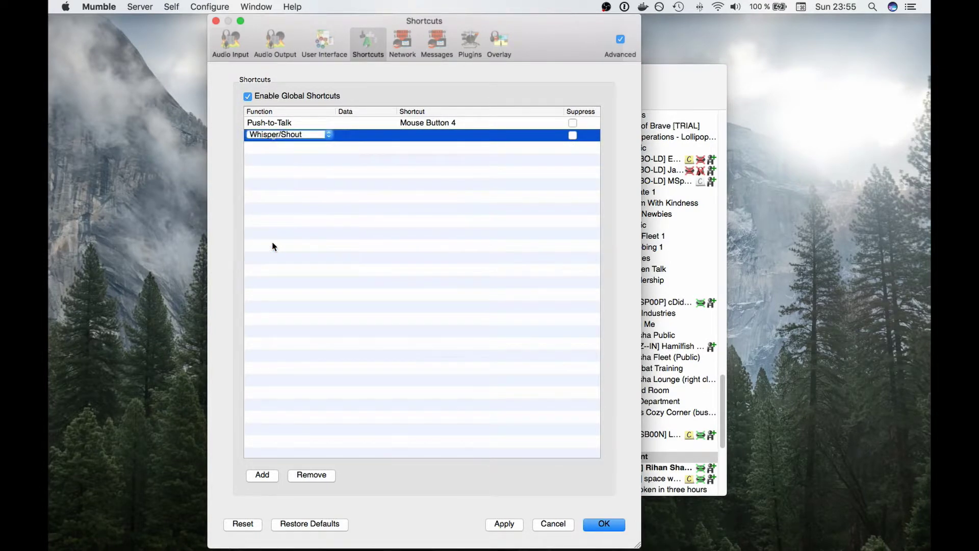
click(429, 141)
middle_click(429, 142)
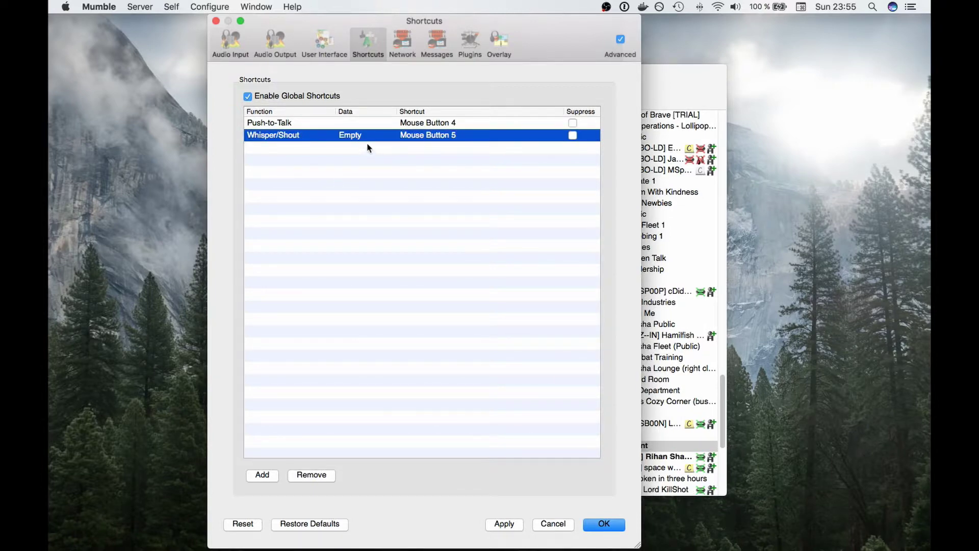
Set the shortcut's target to Shout to Channel, Current.
click(387, 135)
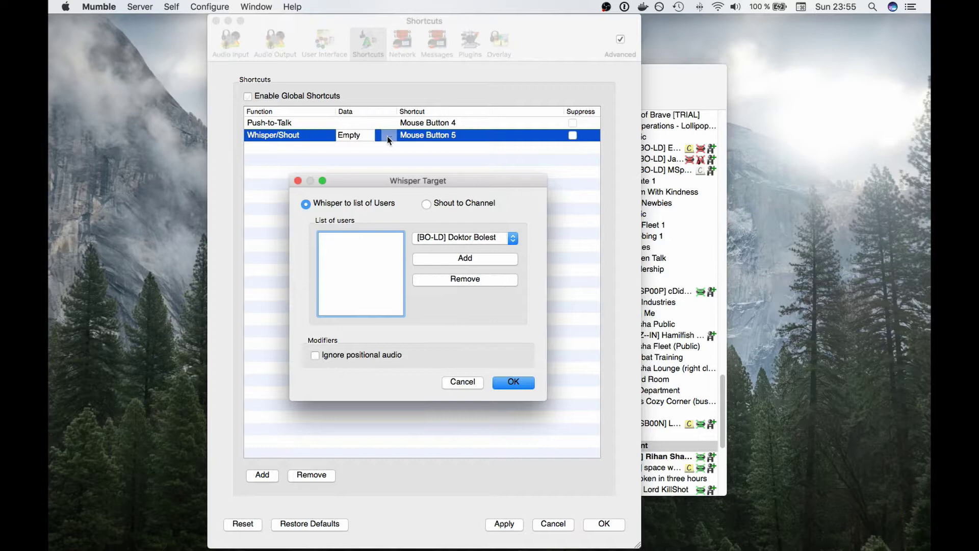
click(446, 206)
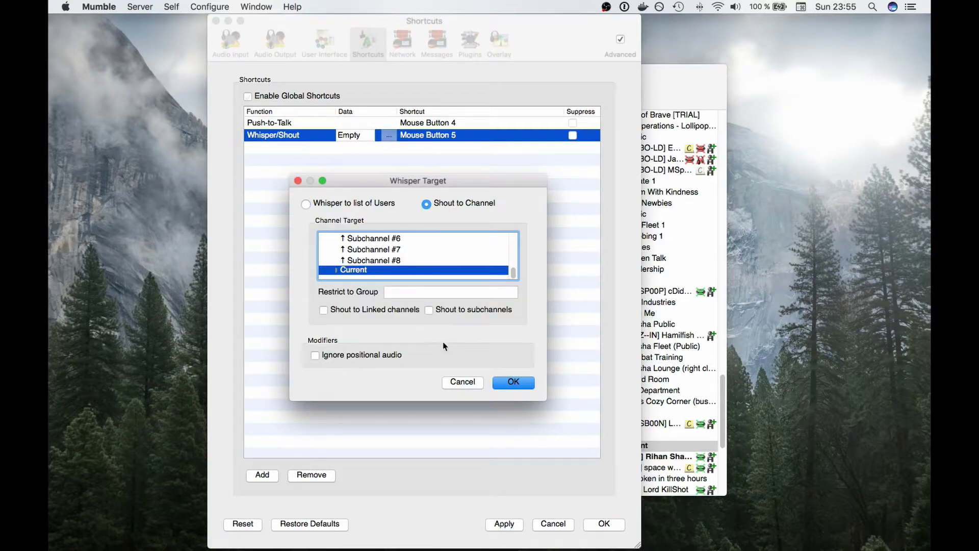
click(514, 382)
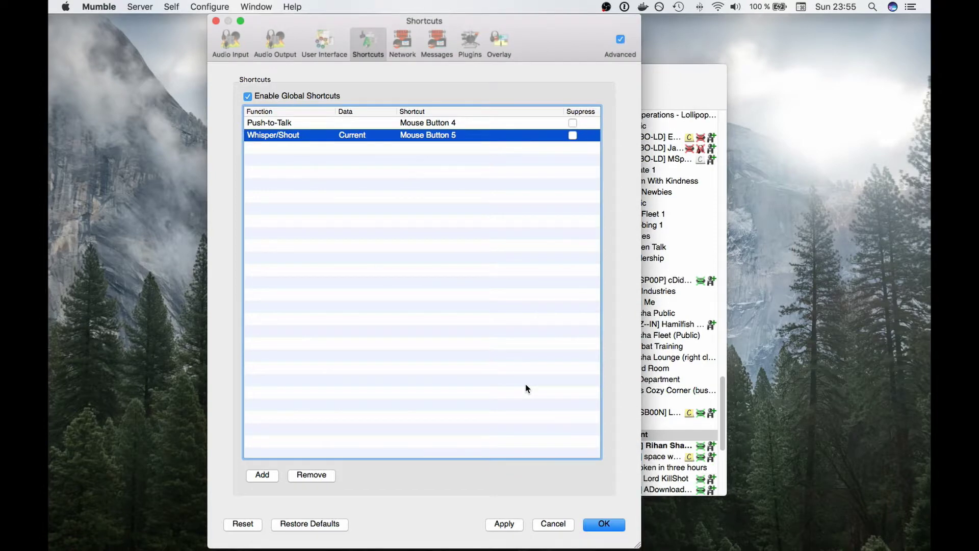
Apply the Push-to-Talk and Whisper/Shout shortcuts by confirming the Preferences dialog.
click(603, 523)
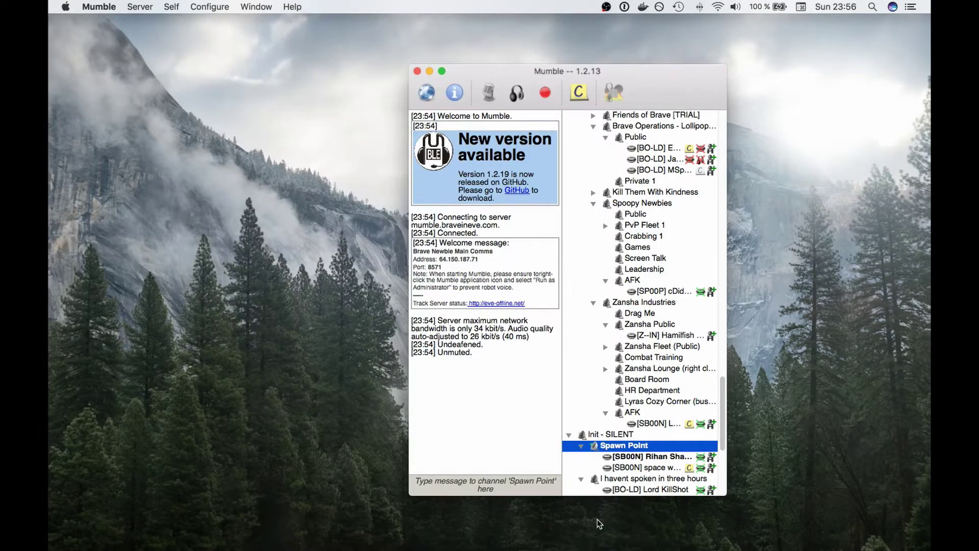